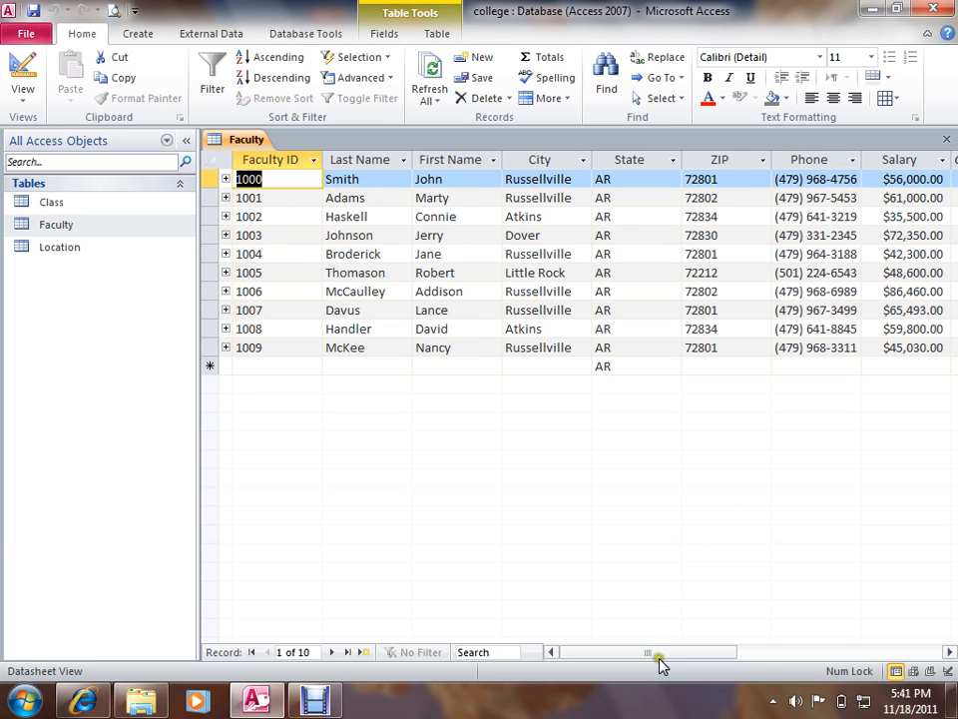
Step: Review the Faculty table's fields through Salary and close the table
drag(661, 653, 729, 649)
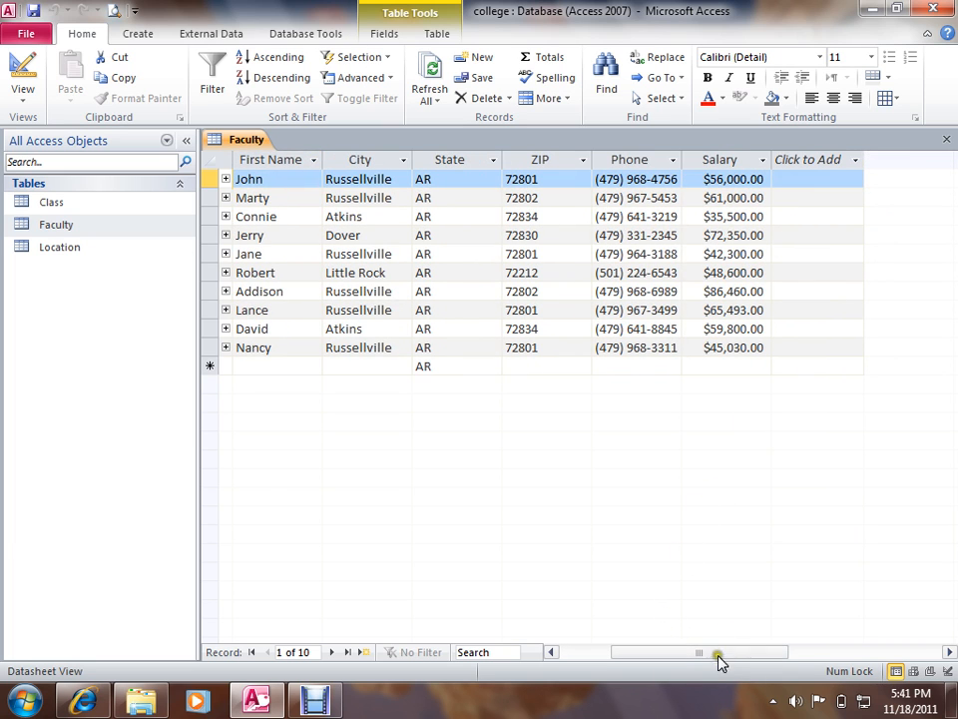
click(697, 651)
drag(697, 652, 617, 666)
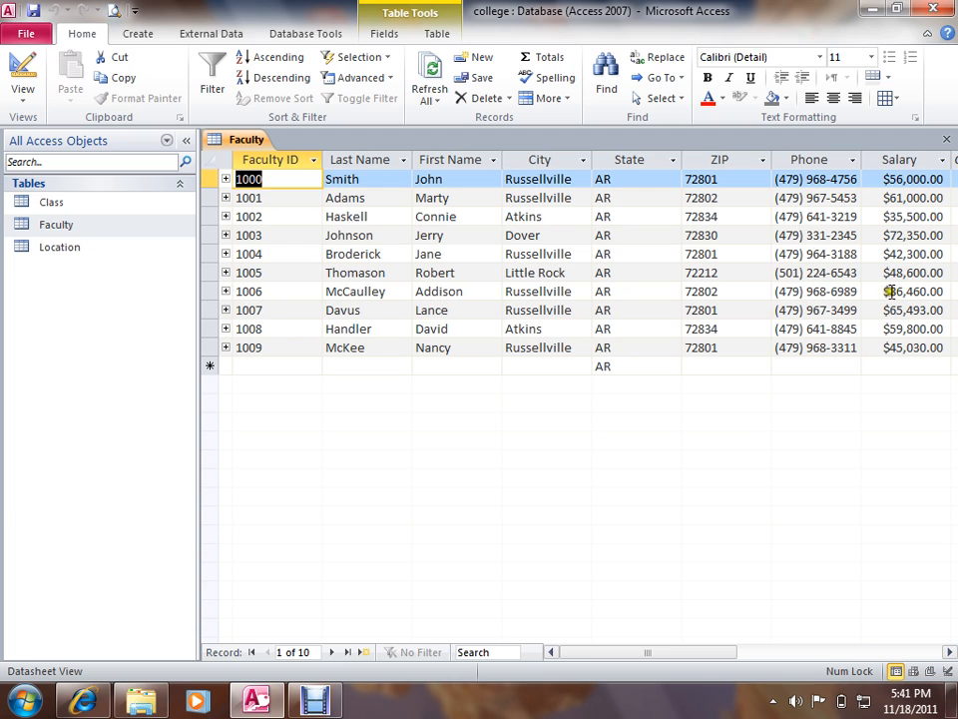
click(946, 139)
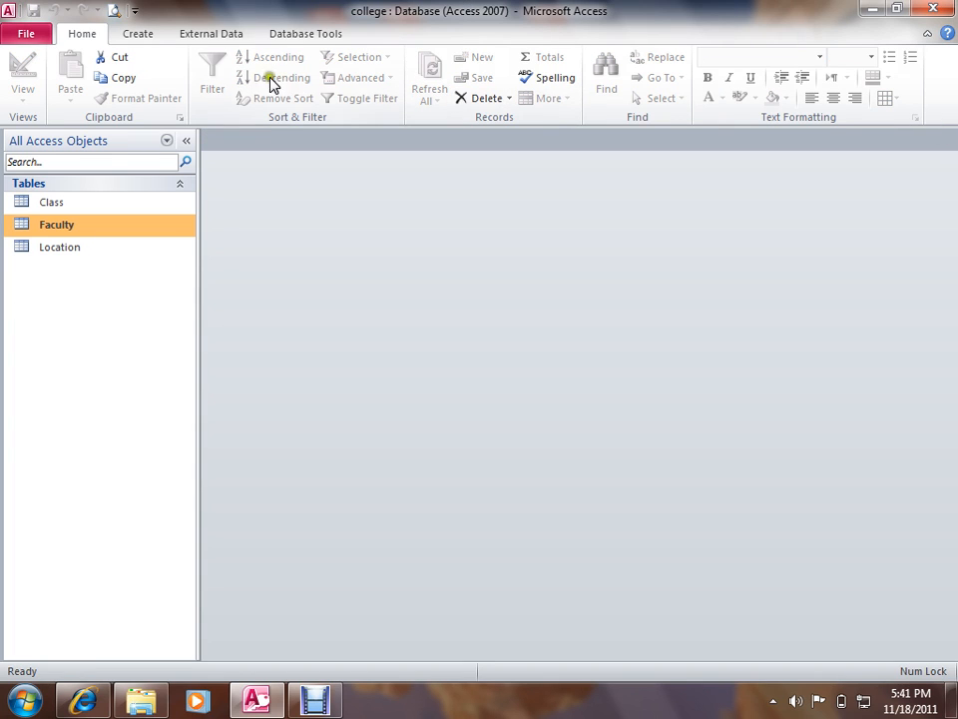
Step: Create a new query in Design view based on the Faculty table
click(150, 38)
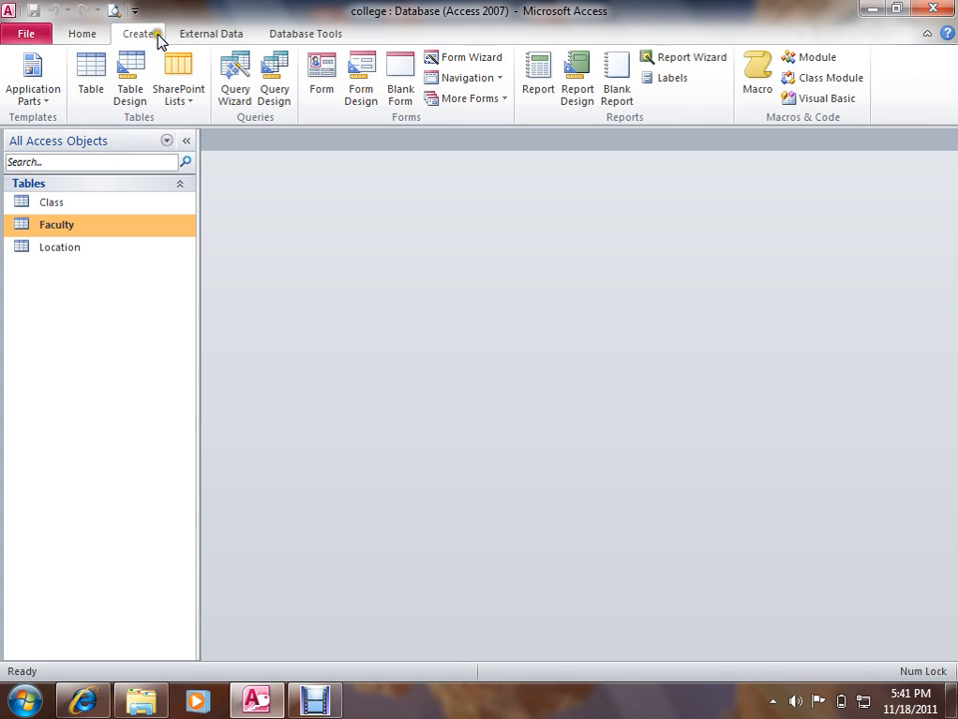
click(276, 81)
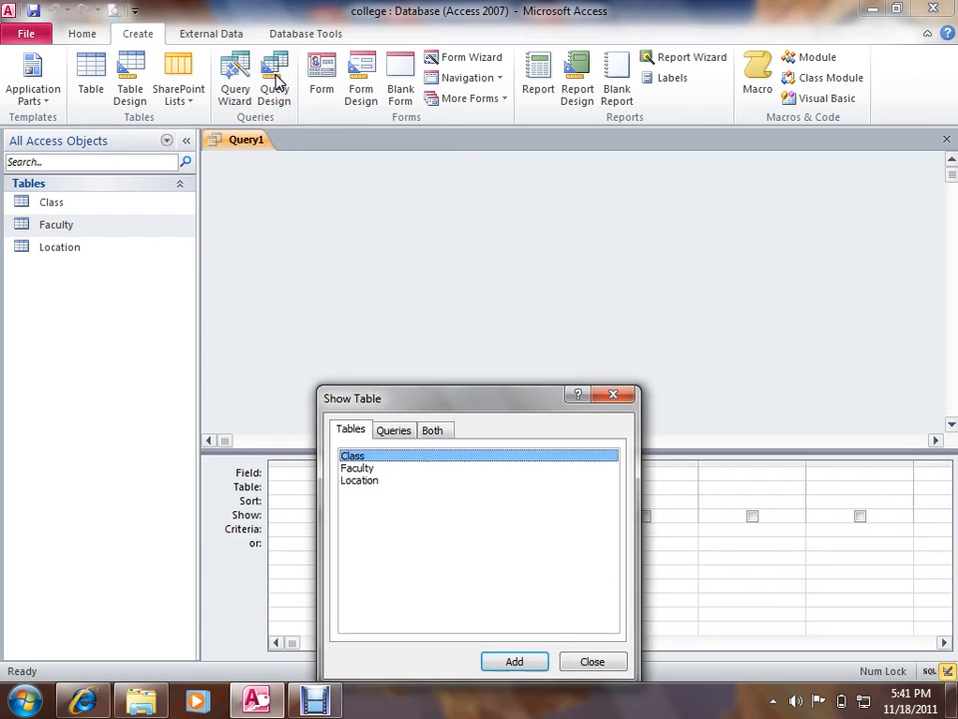
drag(406, 399, 412, 312)
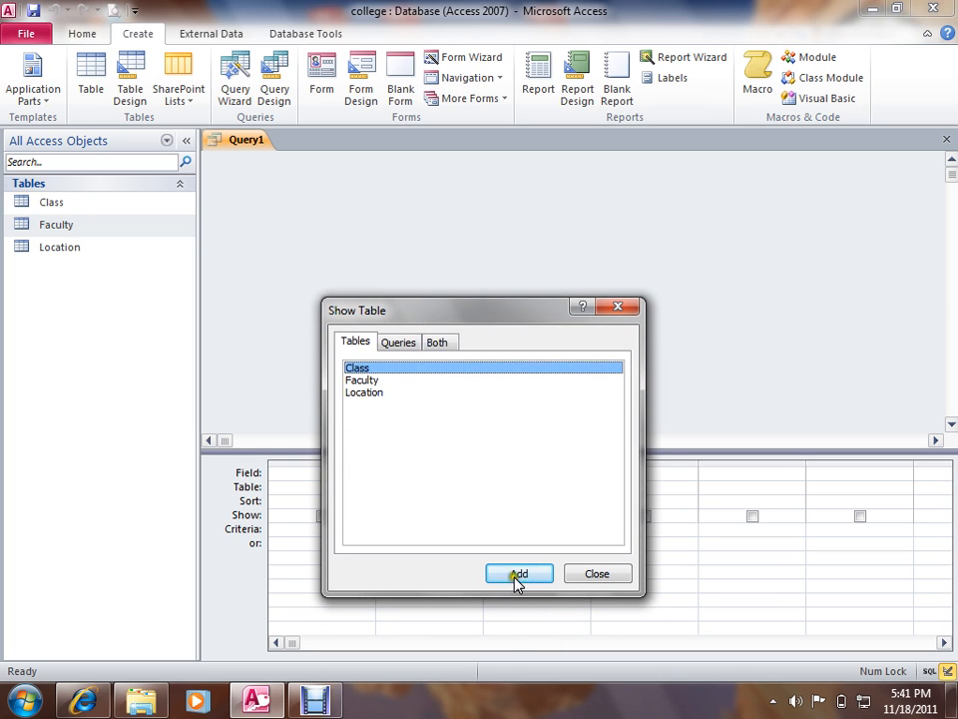
click(367, 381)
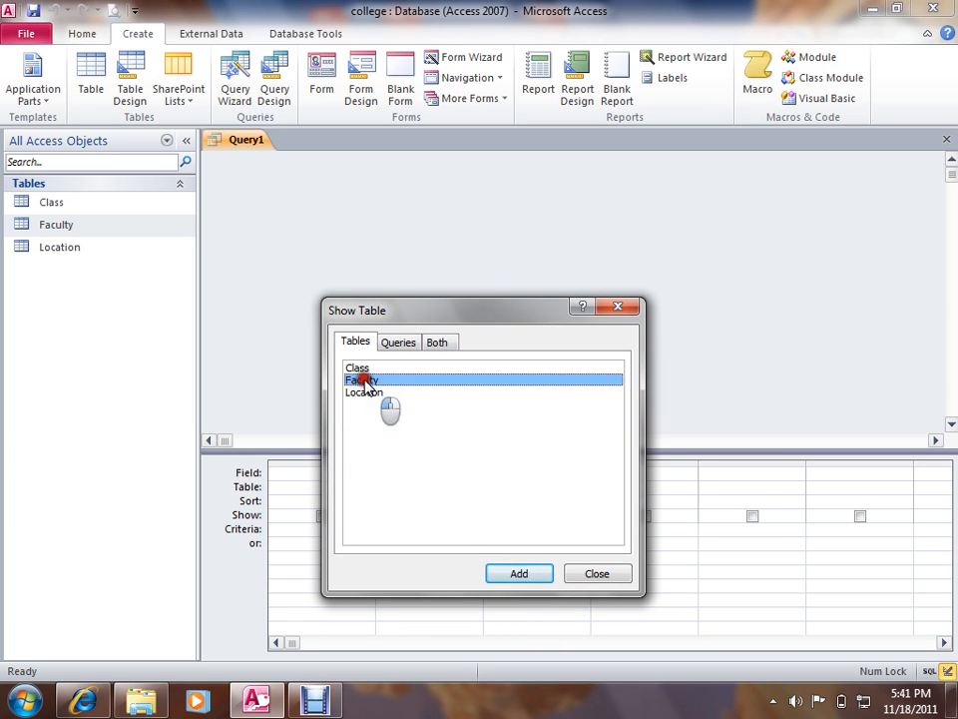
click(497, 574)
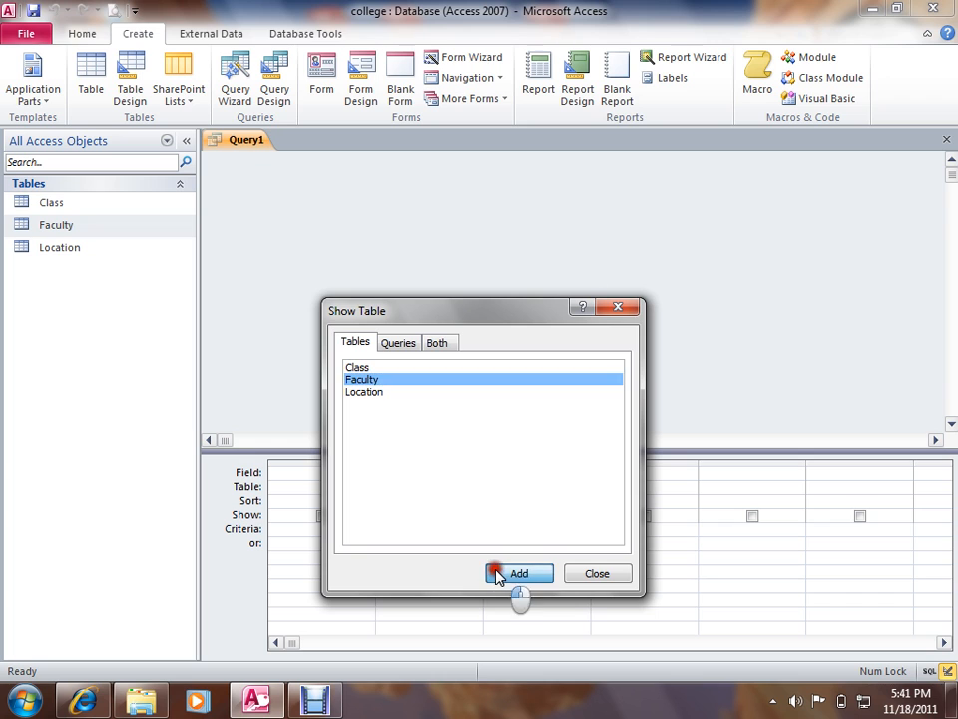
click(582, 573)
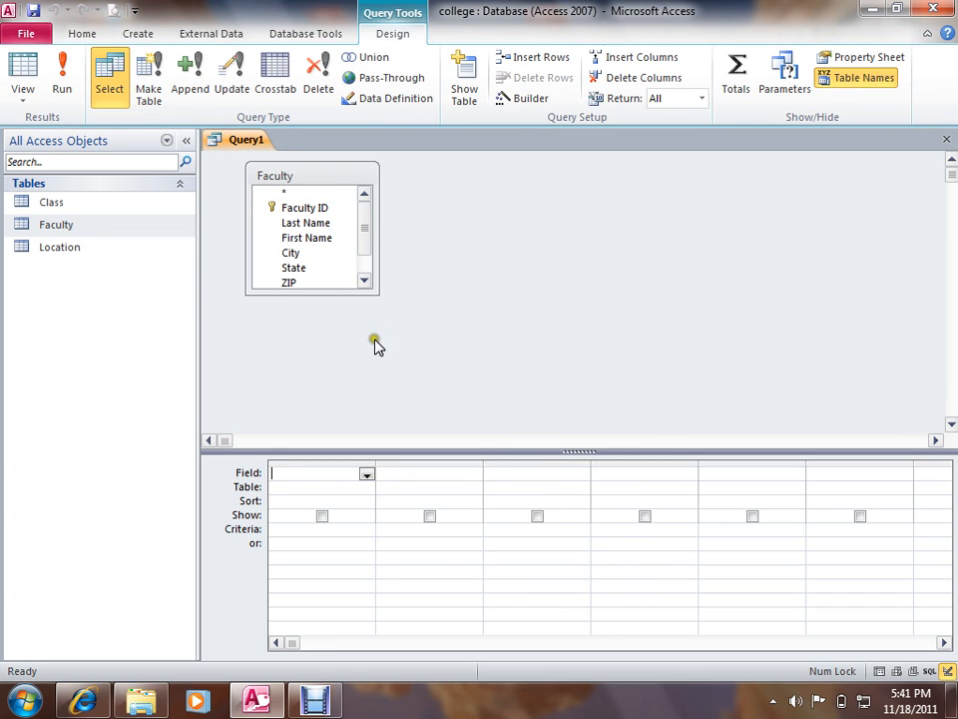
Step: Enlarge the Faculty field list to show every field, and add First Name, Last Name and Salary to the query
drag(333, 293, 334, 337)
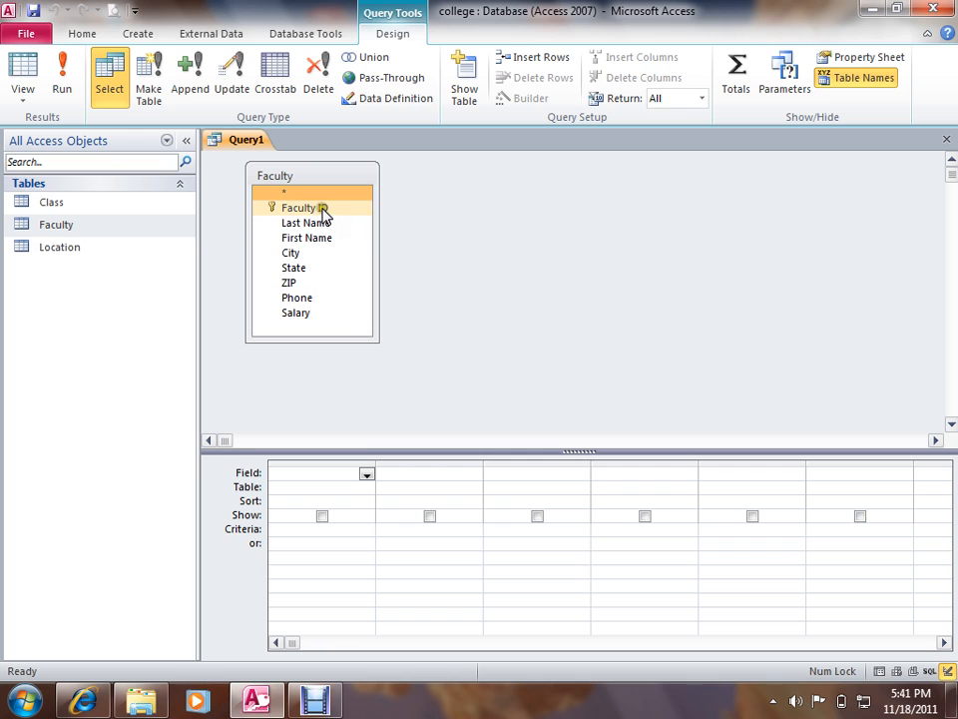
double_click(326, 240)
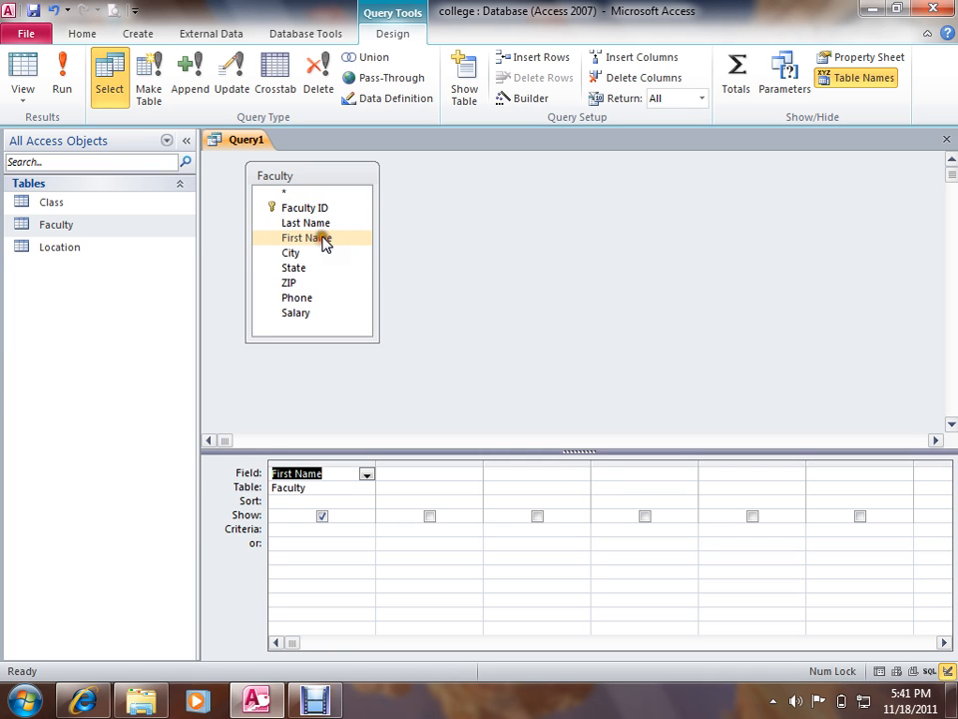
double_click(321, 226)
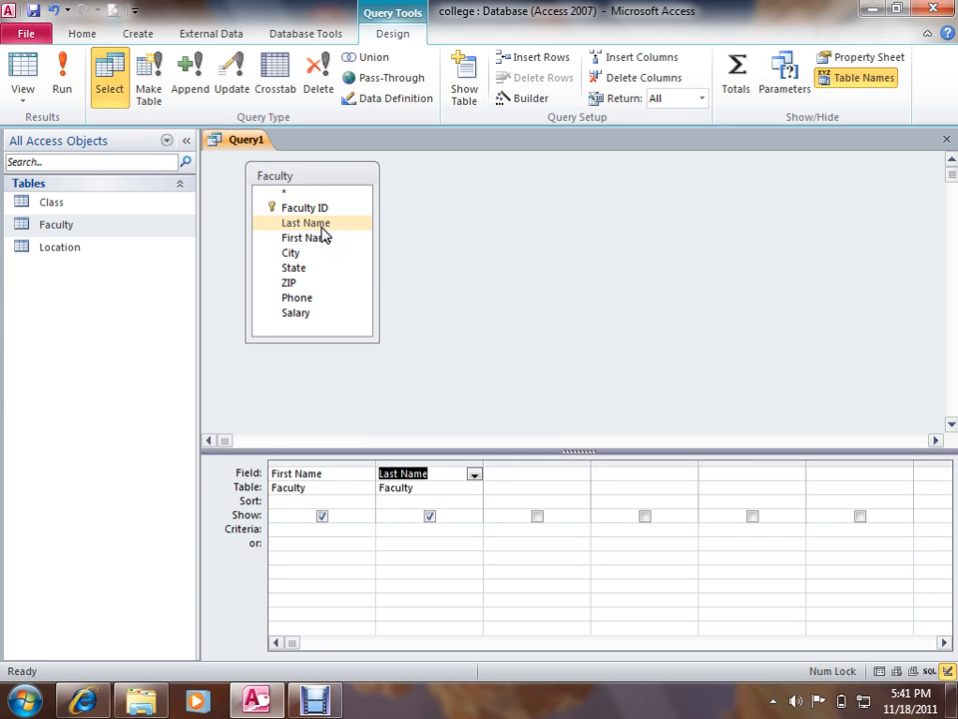
click(310, 316)
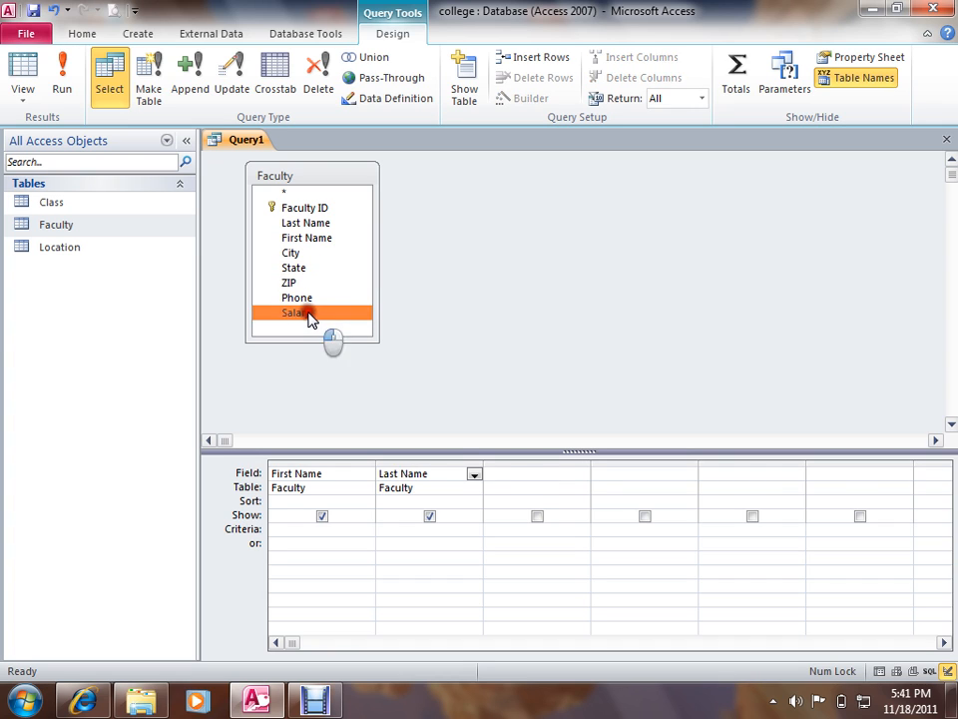
double_click(309, 315)
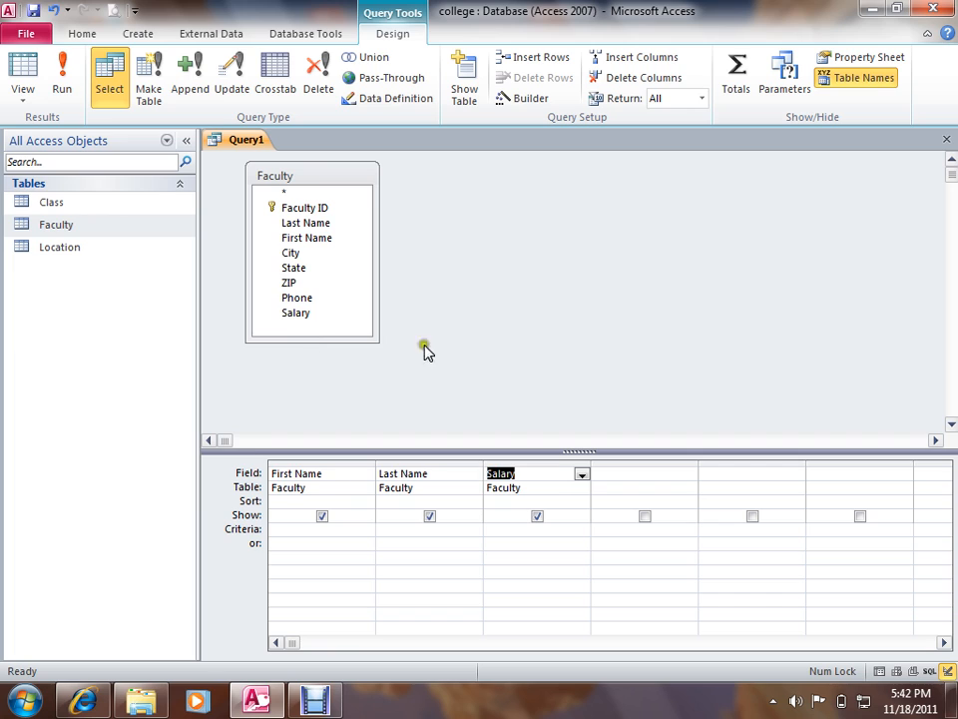
Step: Add the calculated field Raise Amount:[Salary]*.10 in the first empty query column, dismissing the Windows color scheme prompt
right_click(617, 475)
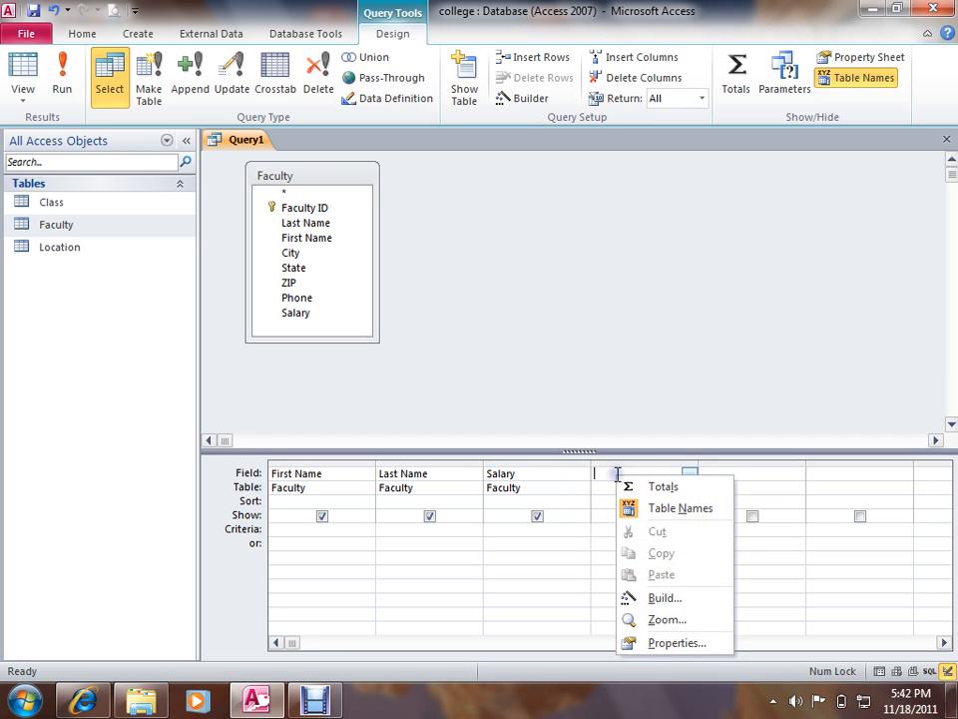
click(661, 619)
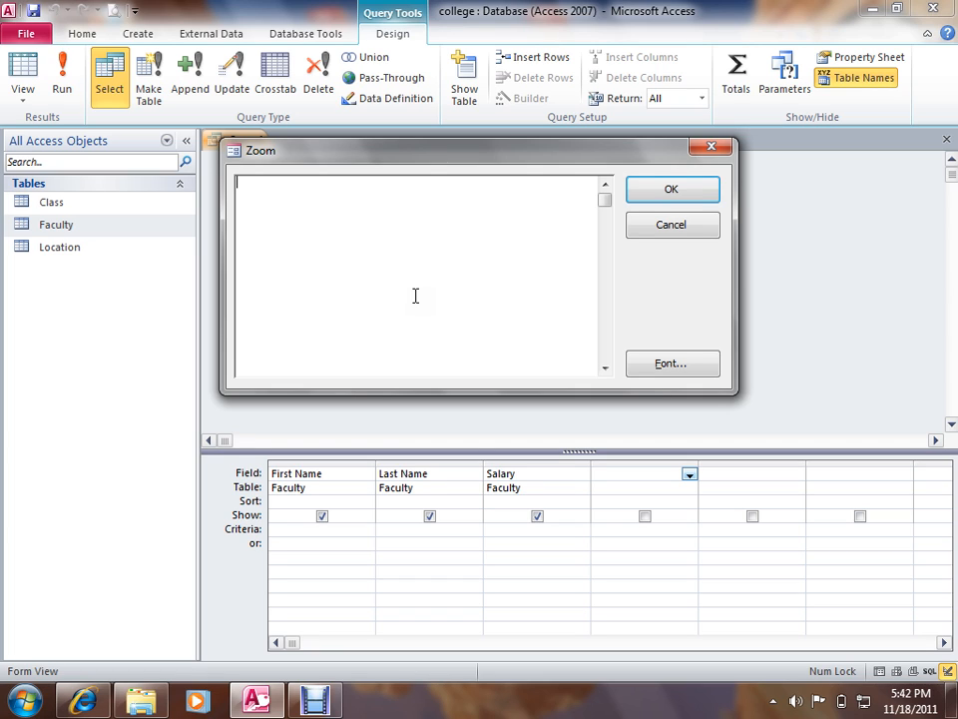
text(Raise Amount:[Sa)
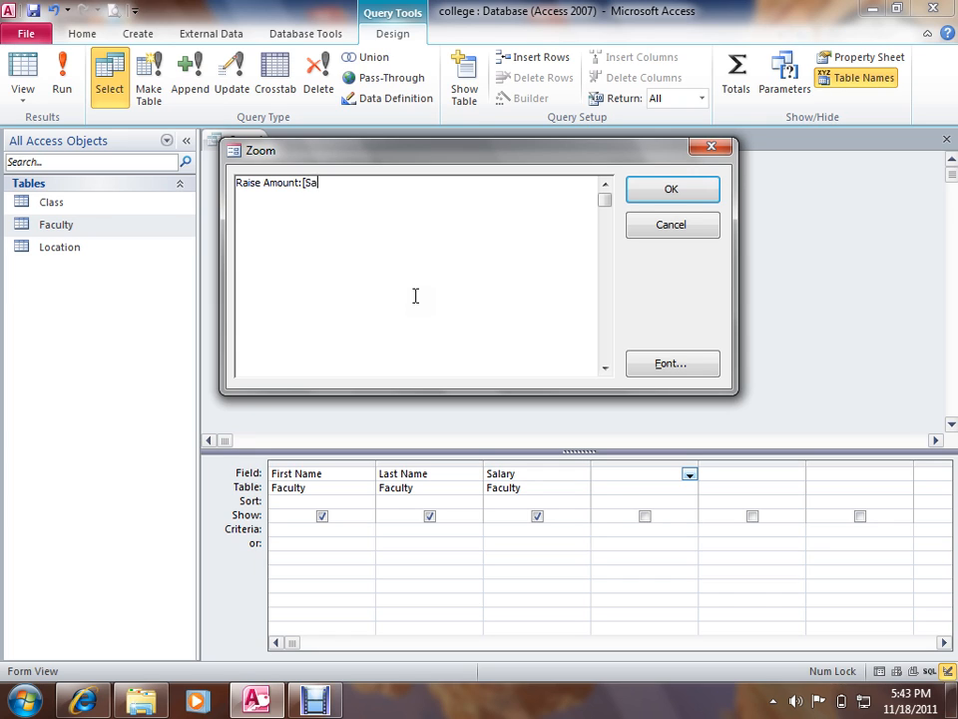
text(lary)
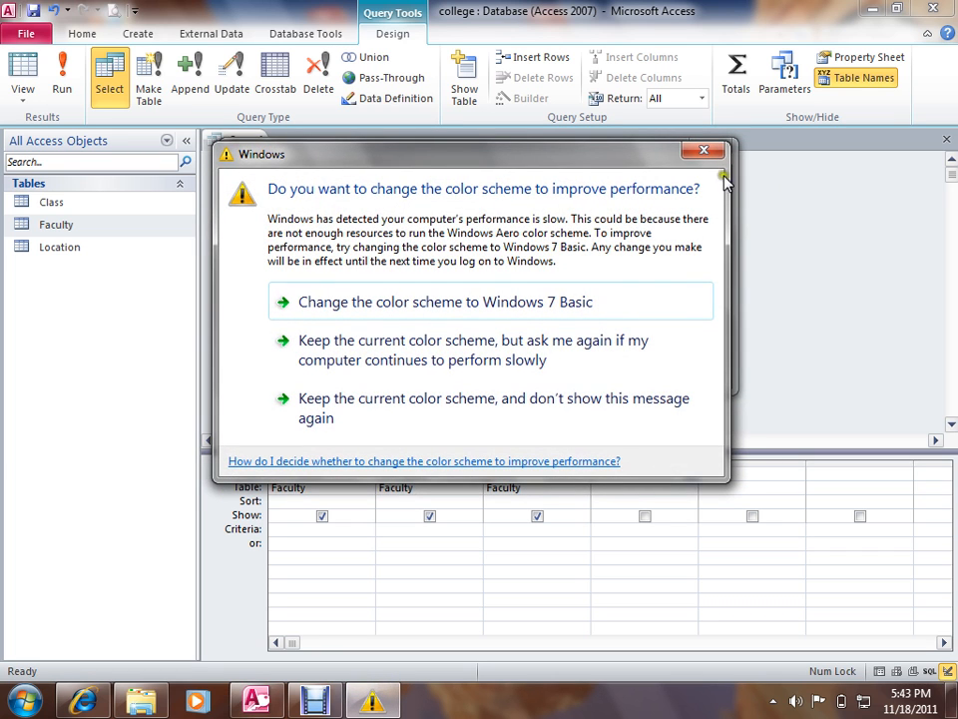
click(709, 153)
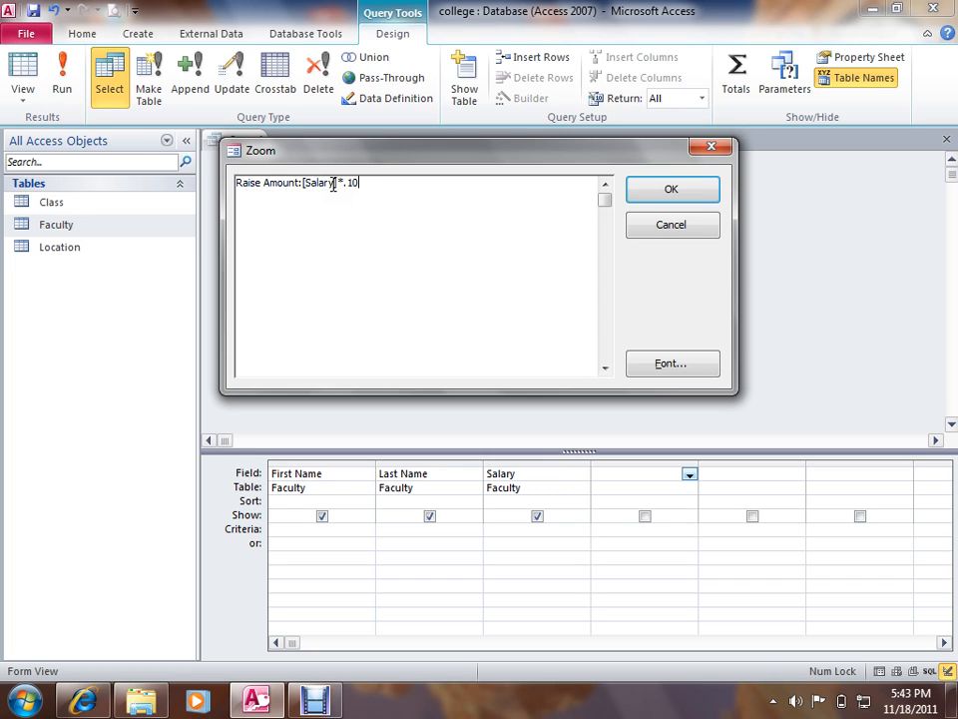
click(341, 185)
click(342, 183)
click(359, 184)
click(635, 192)
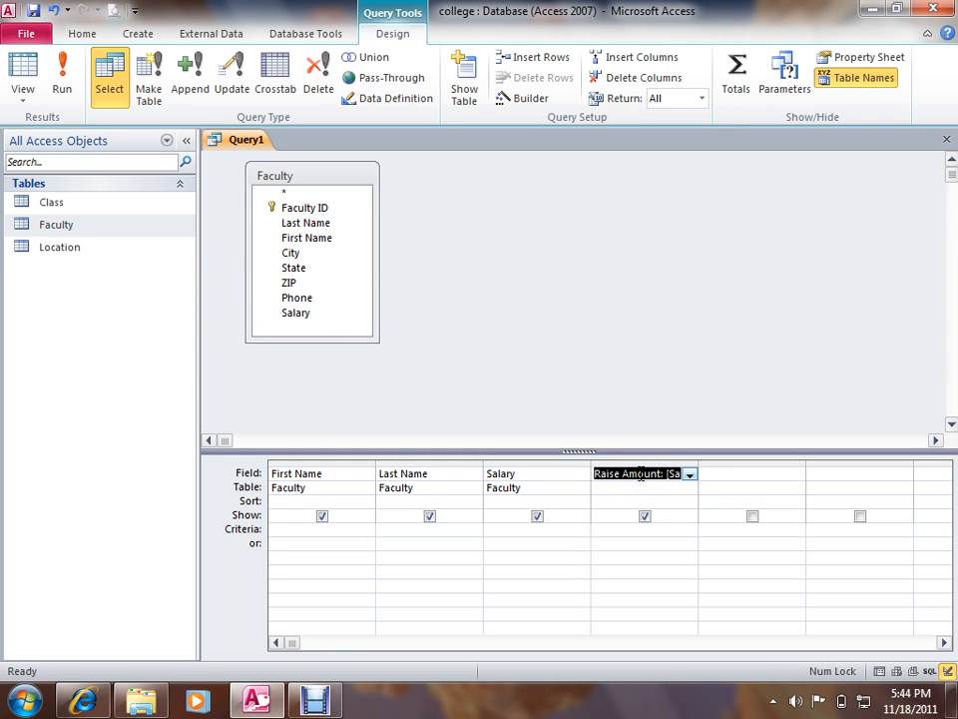
Step: Run the query, widen the Raise Amount column to fit its heading, and return to Design view
click(60, 71)
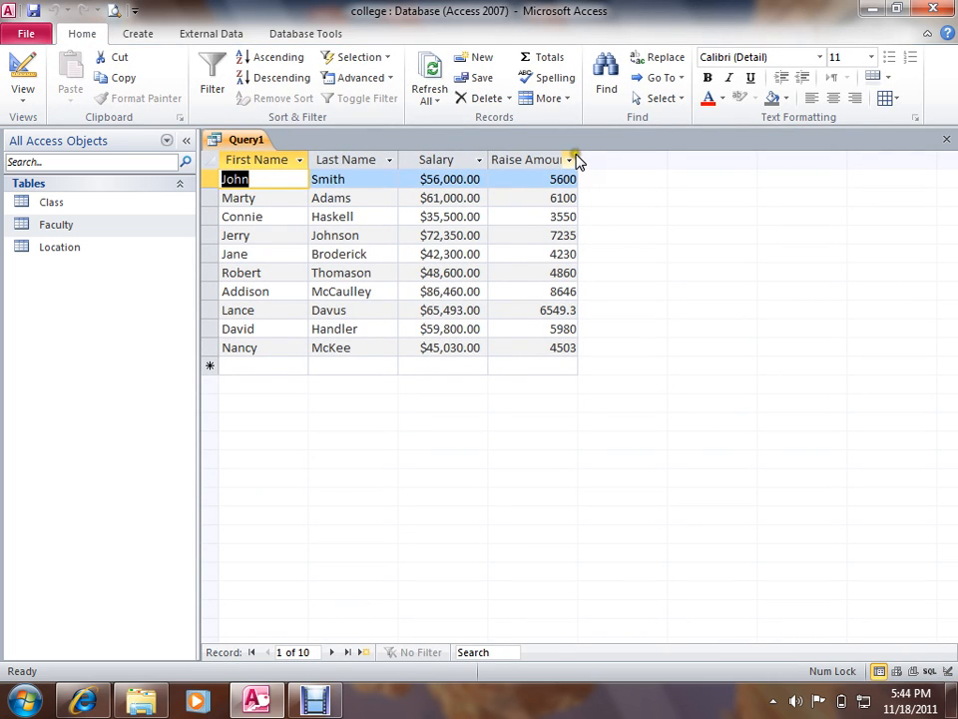
drag(576, 155, 600, 159)
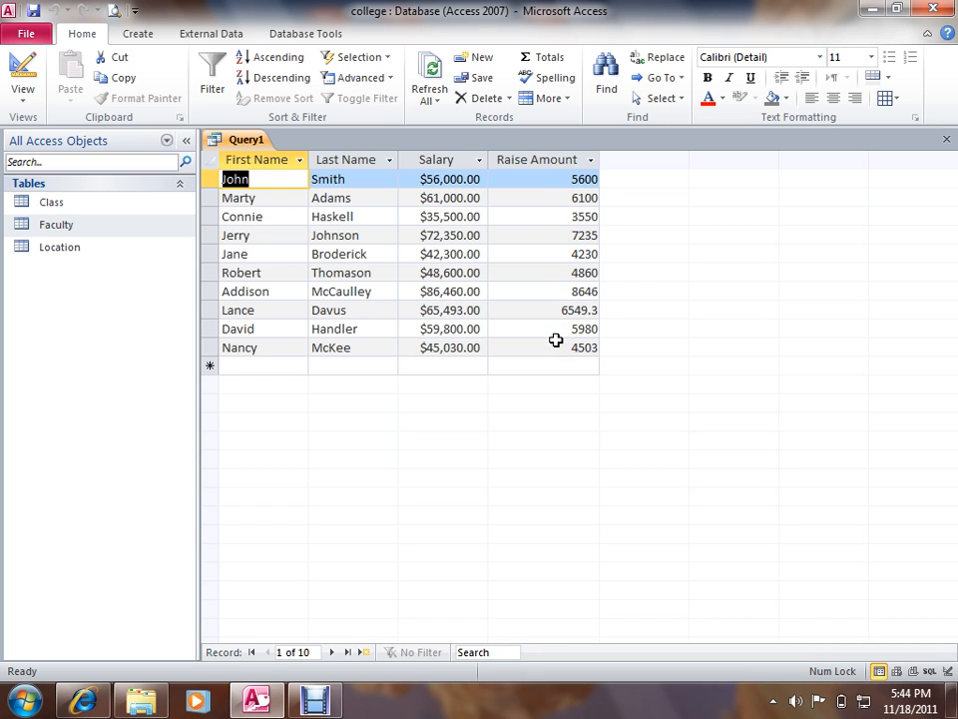
click(20, 78)
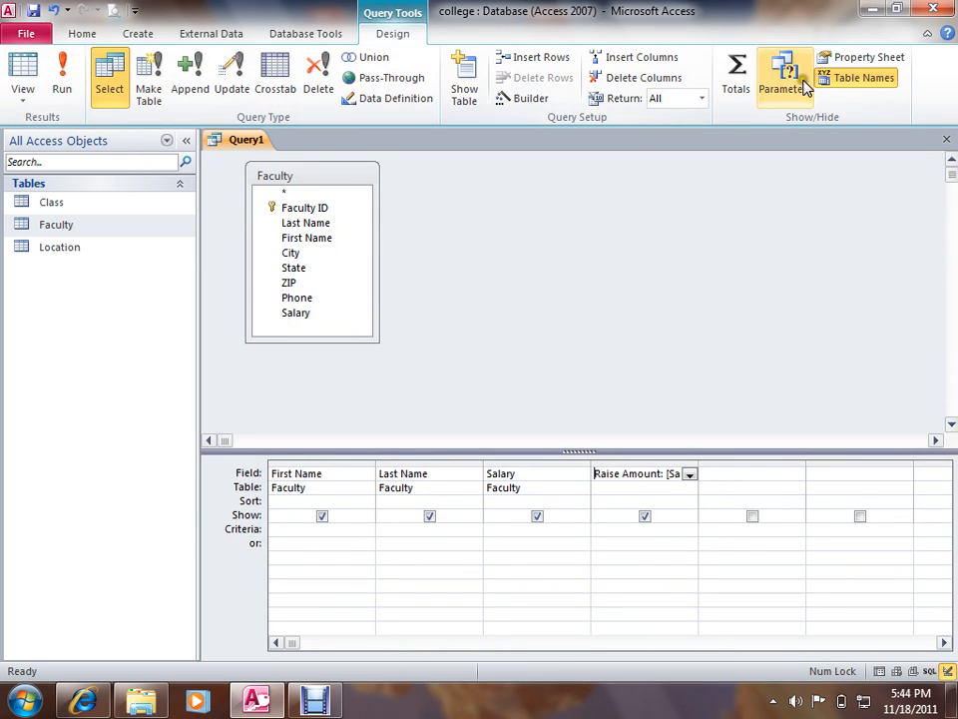
Step: Set the Raise Amount field's format to Currency and run the query again
click(856, 58)
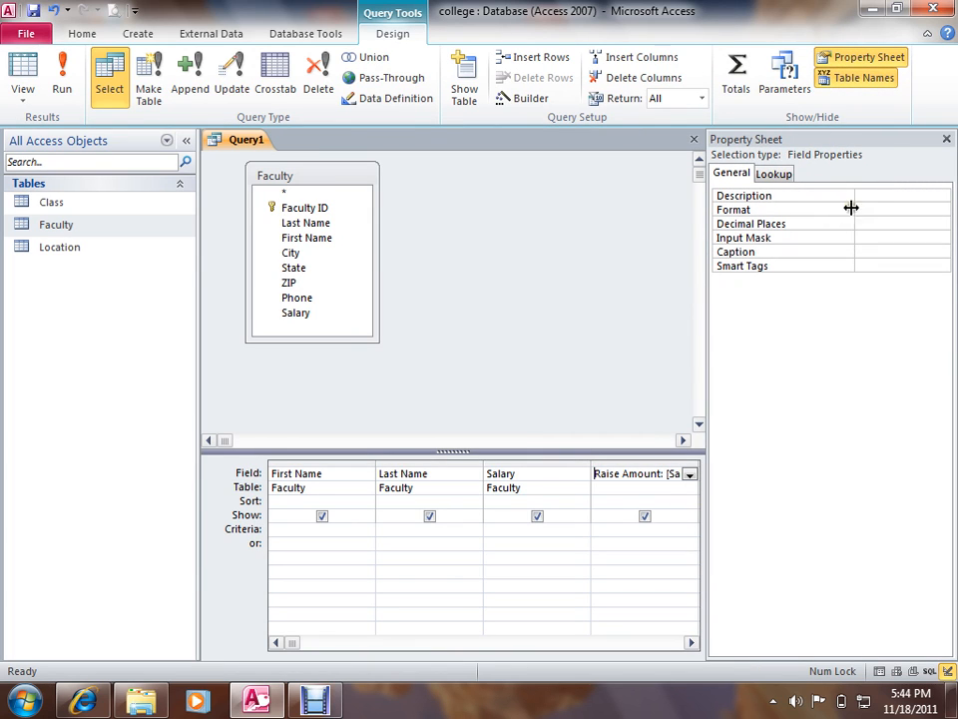
click(890, 211)
click(941, 211)
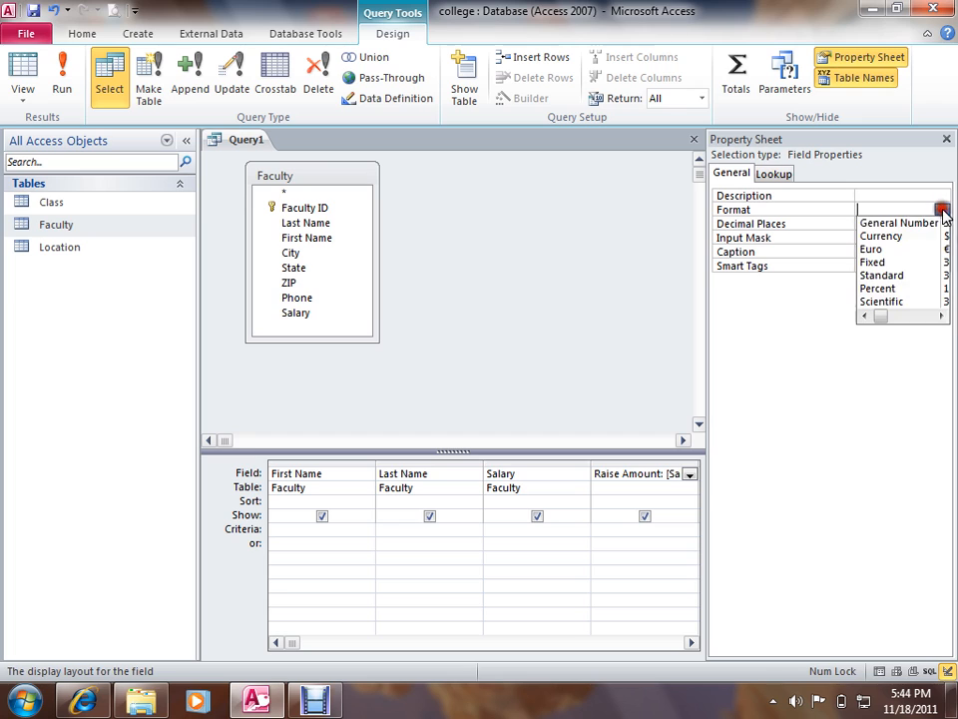
click(900, 237)
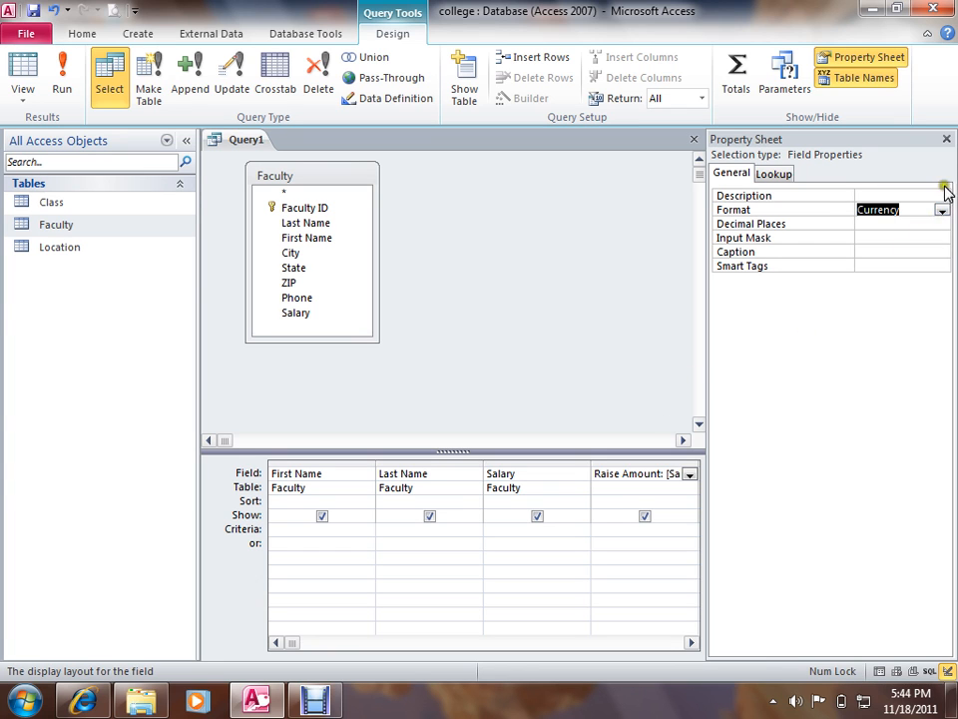
click(946, 141)
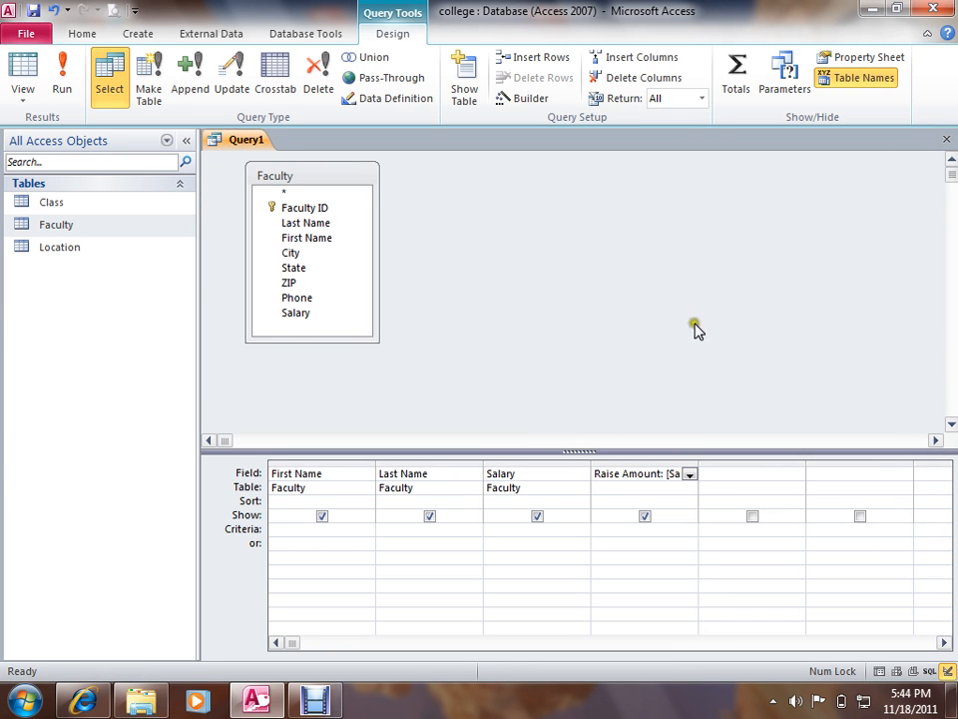
click(62, 80)
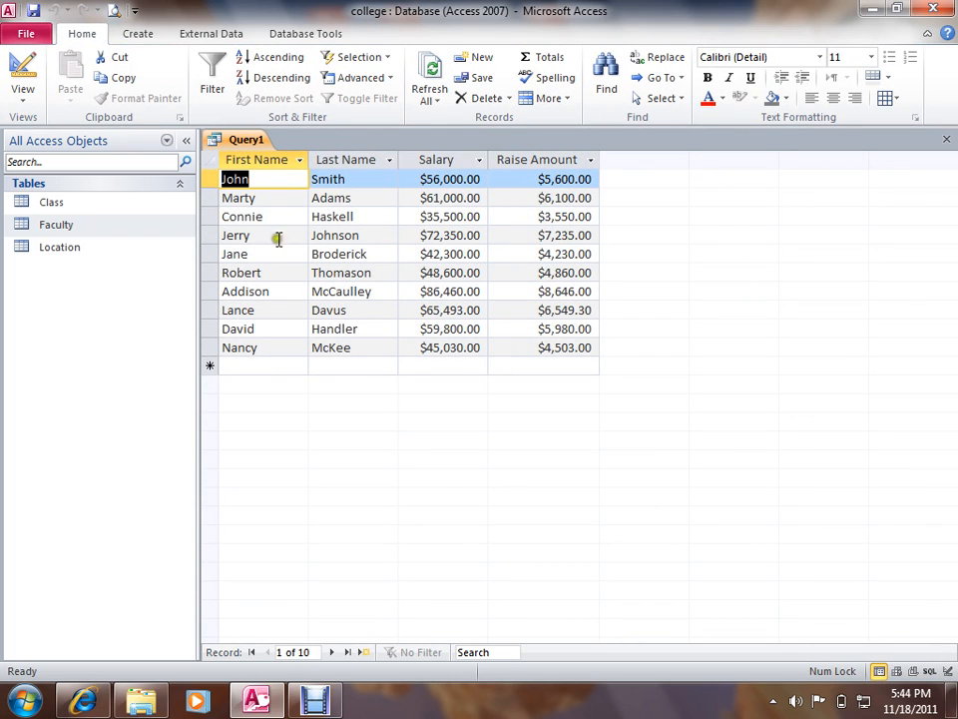
Step: Back in Design view, add the calculated field New Salary:[Salary]+[Raise Amount] in the next empty query column
click(32, 88)
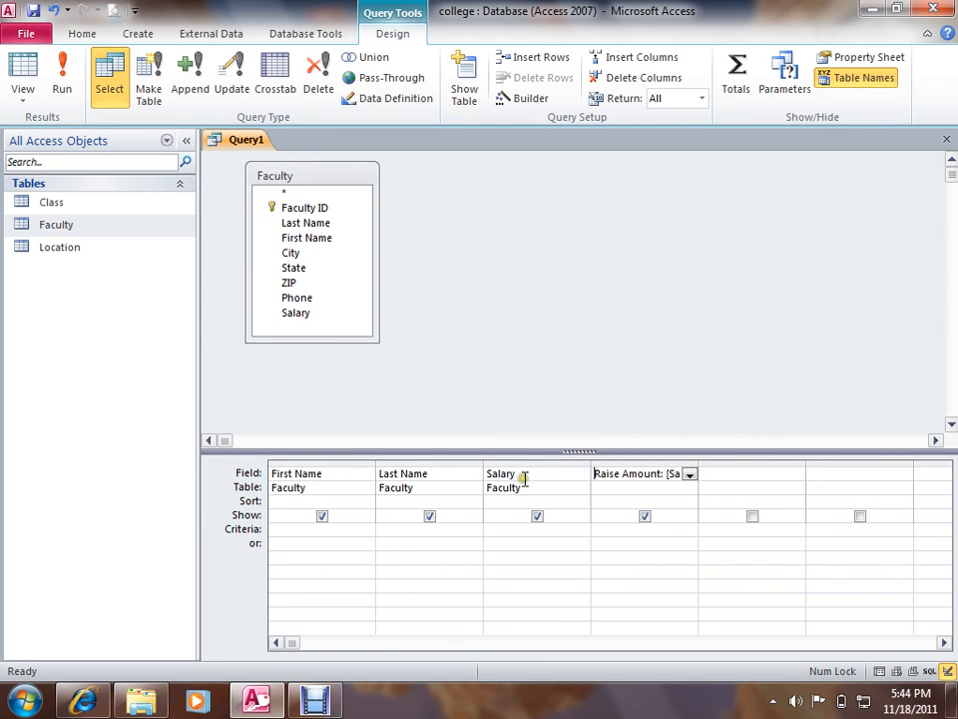
click(730, 468)
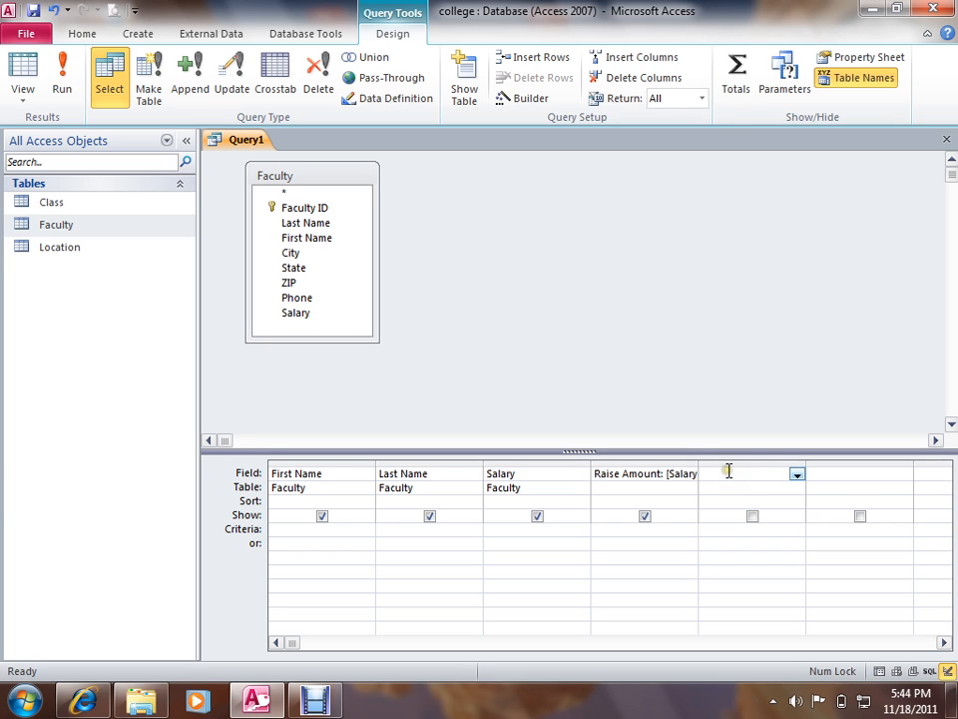
right_click(729, 472)
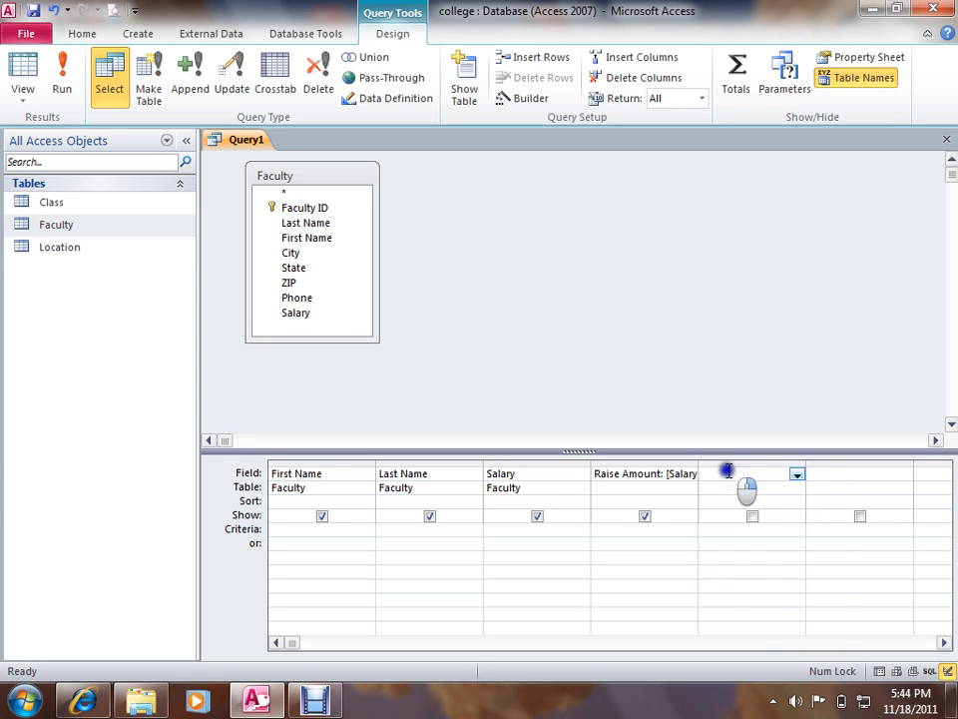
click(772, 616)
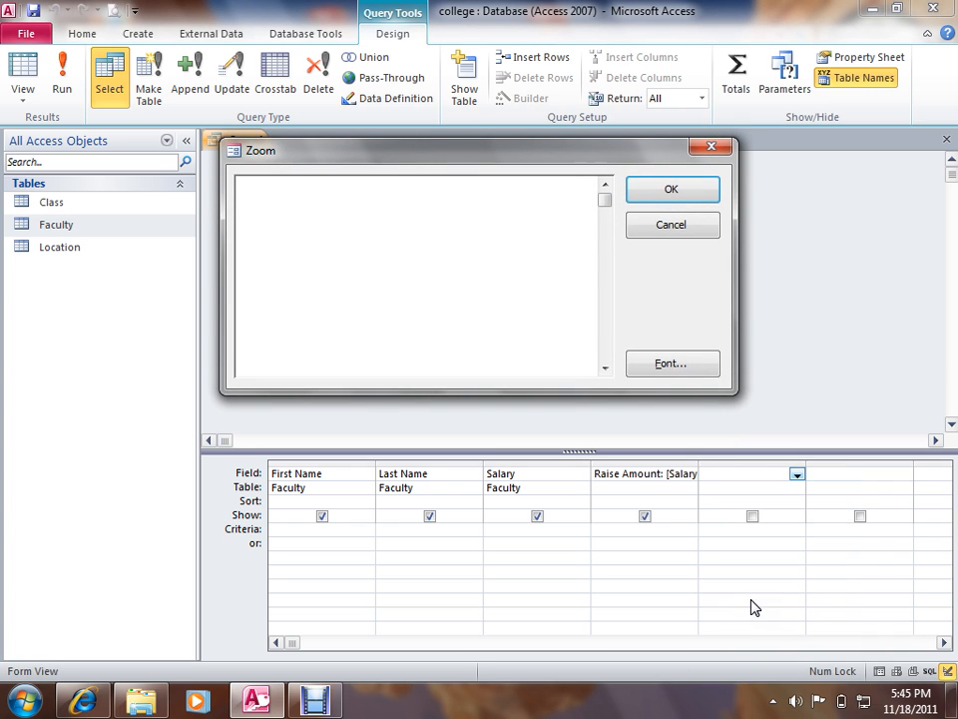
text(New Salary:[)
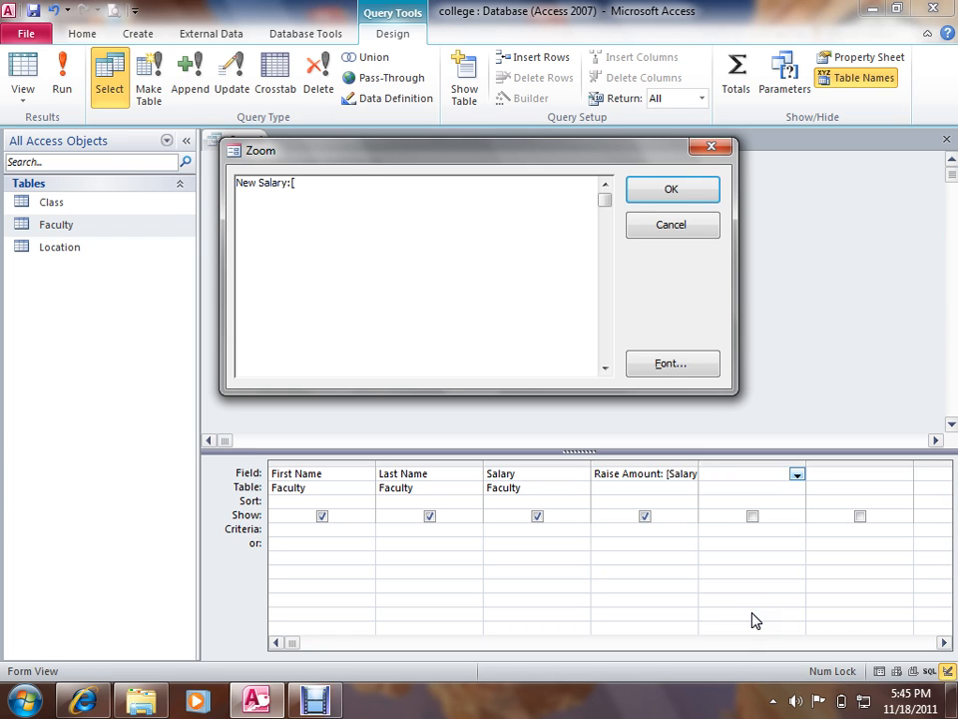
text(Salary]+[Raise Amount)
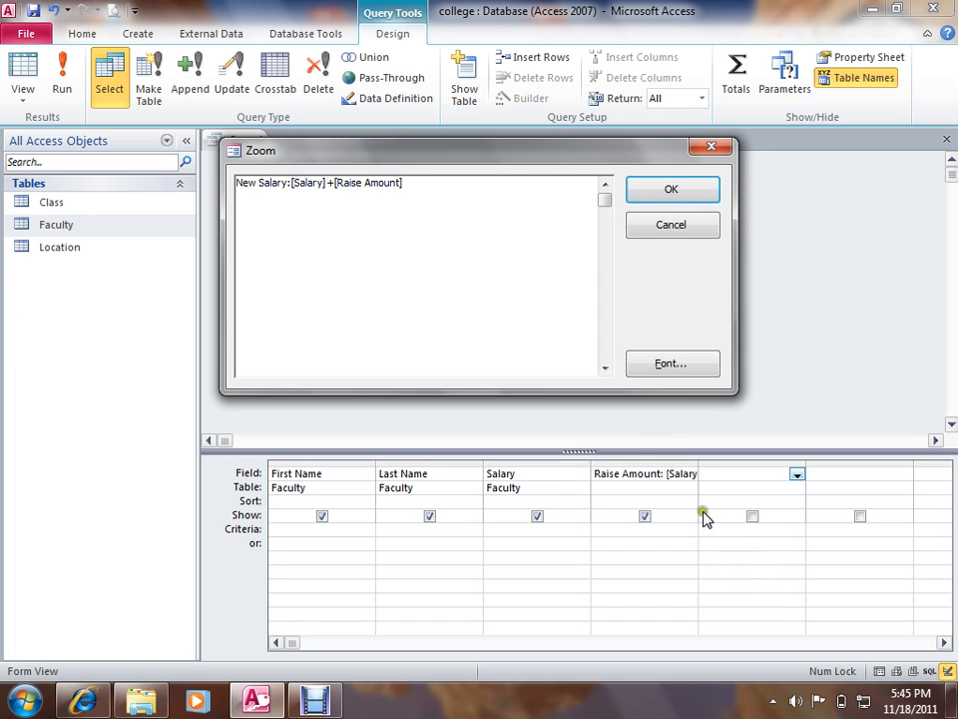
click(337, 181)
click(315, 187)
click(347, 196)
click(443, 189)
click(702, 190)
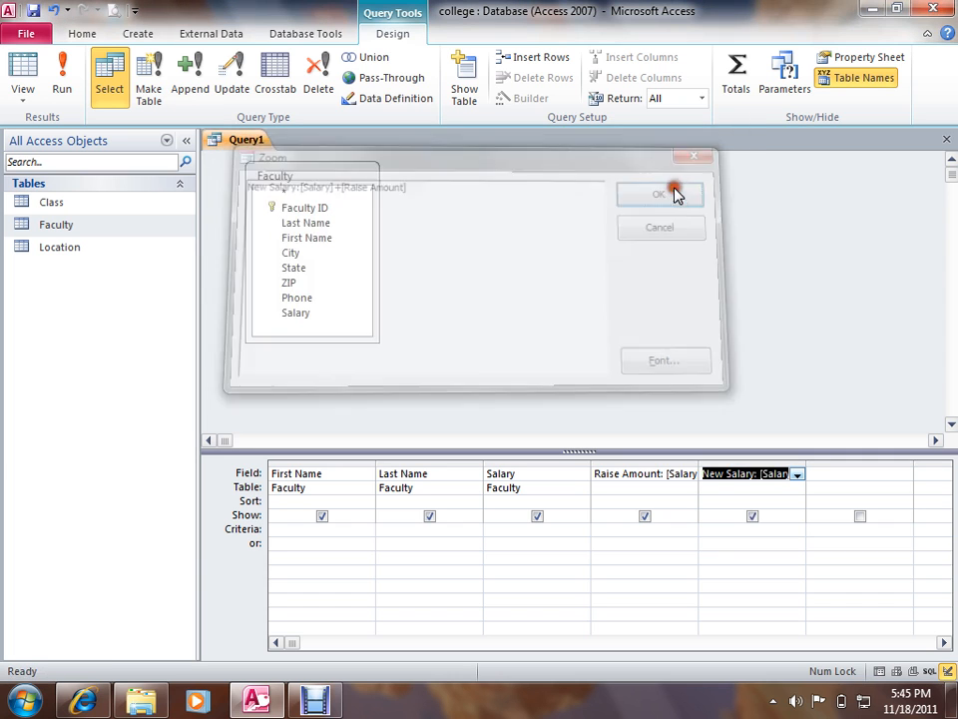
Step: Run the query to check the New Salary results and return to Design view
click(63, 72)
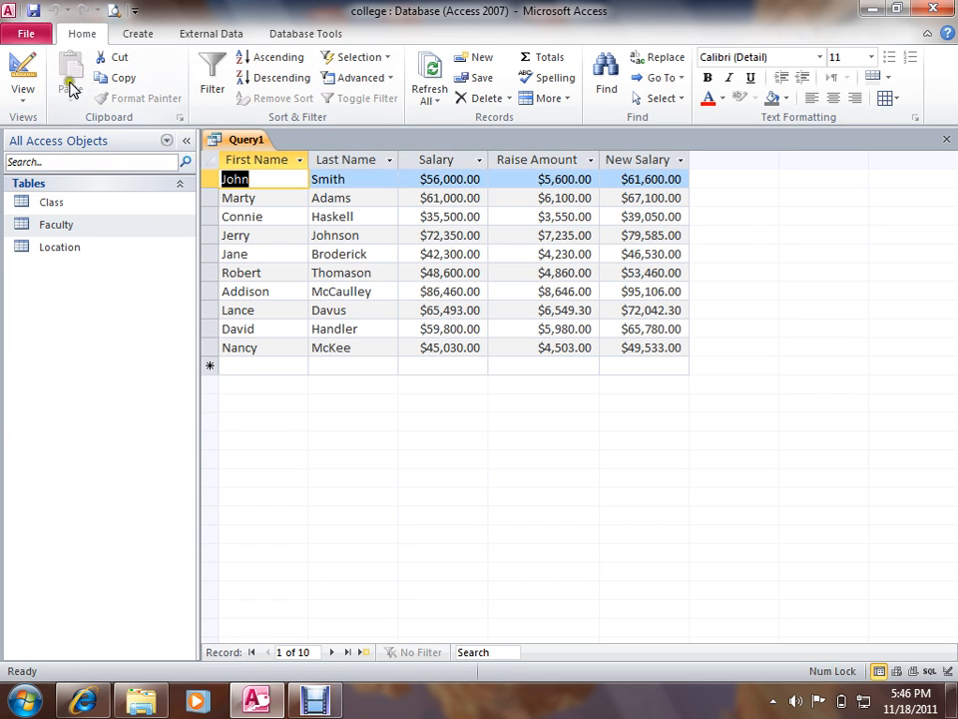
click(30, 86)
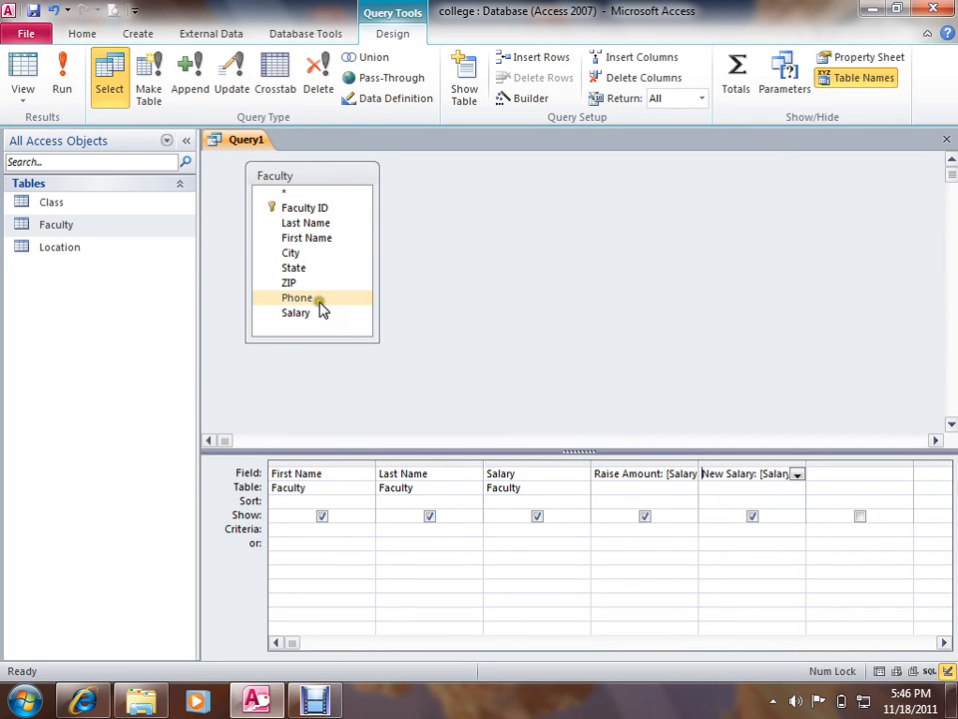
click(817, 534)
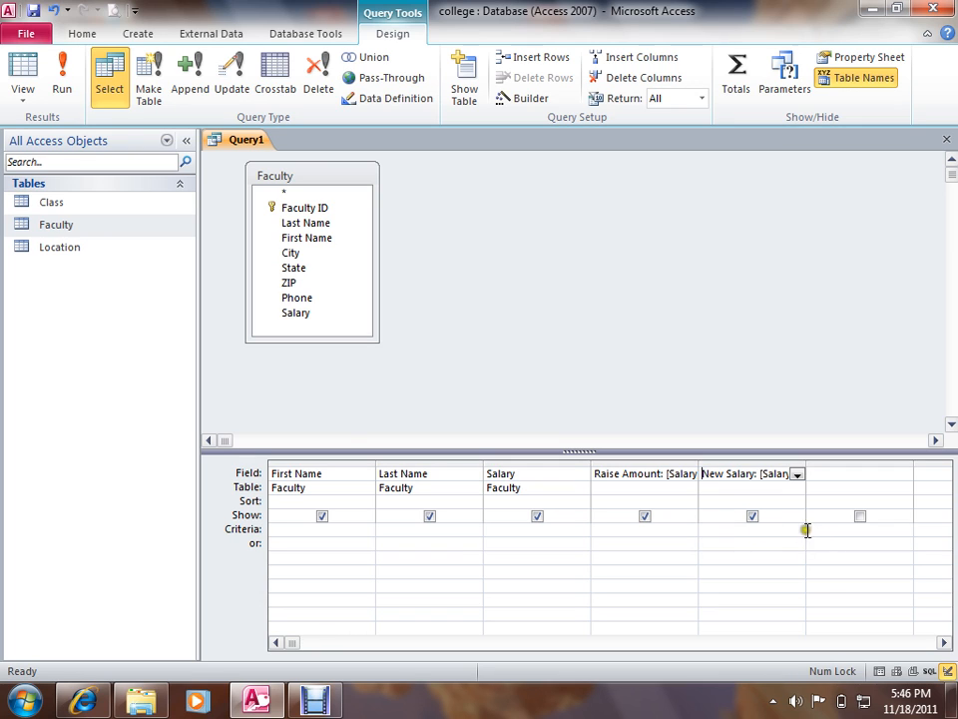
click(295, 196)
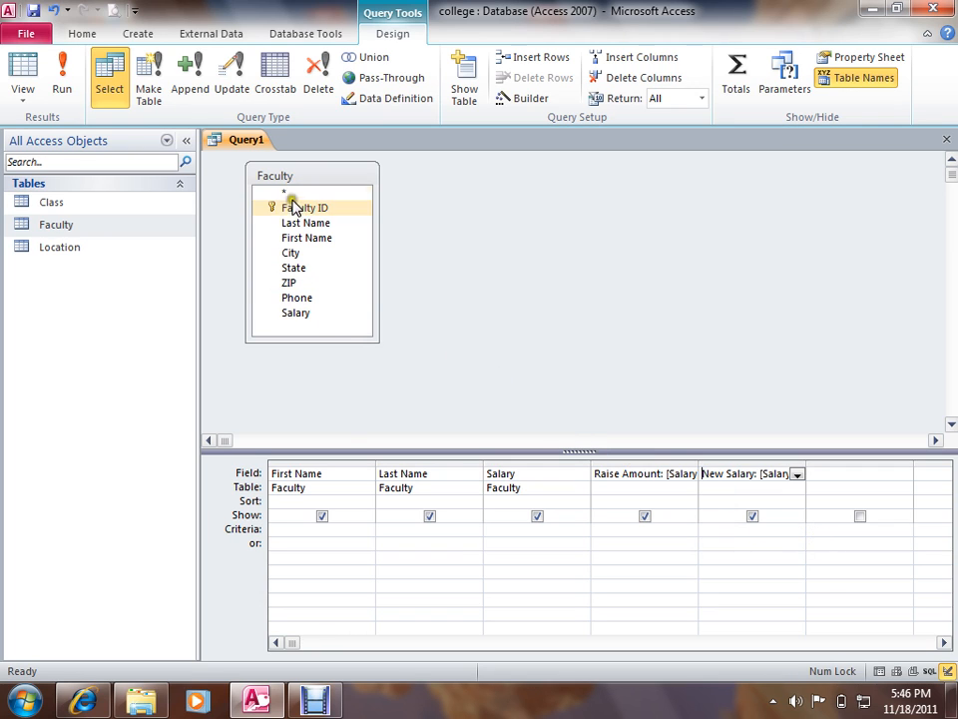
click(525, 197)
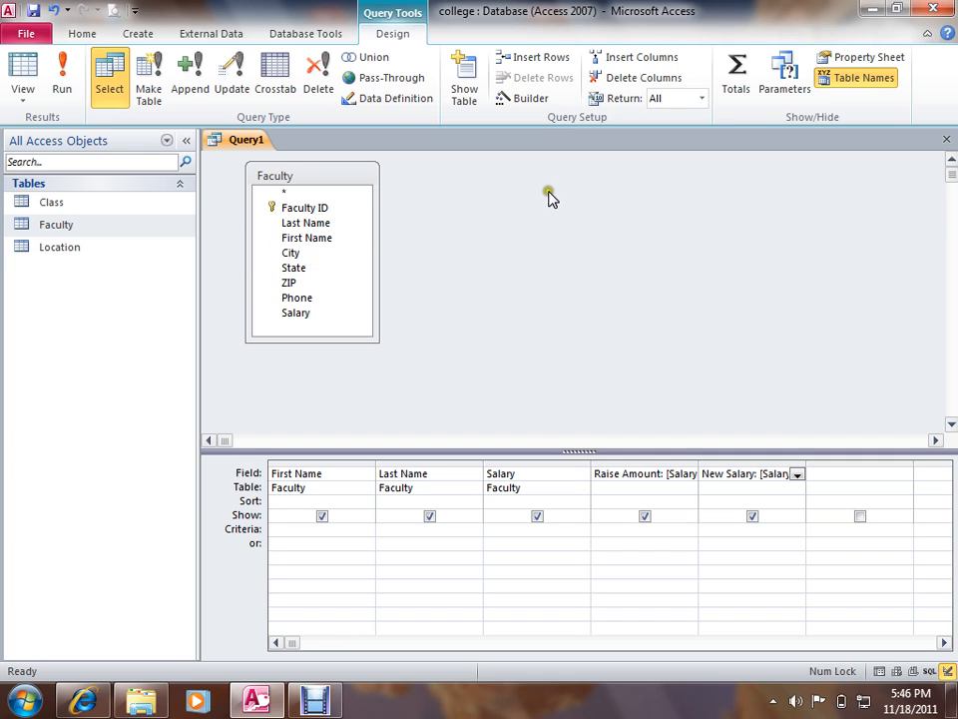